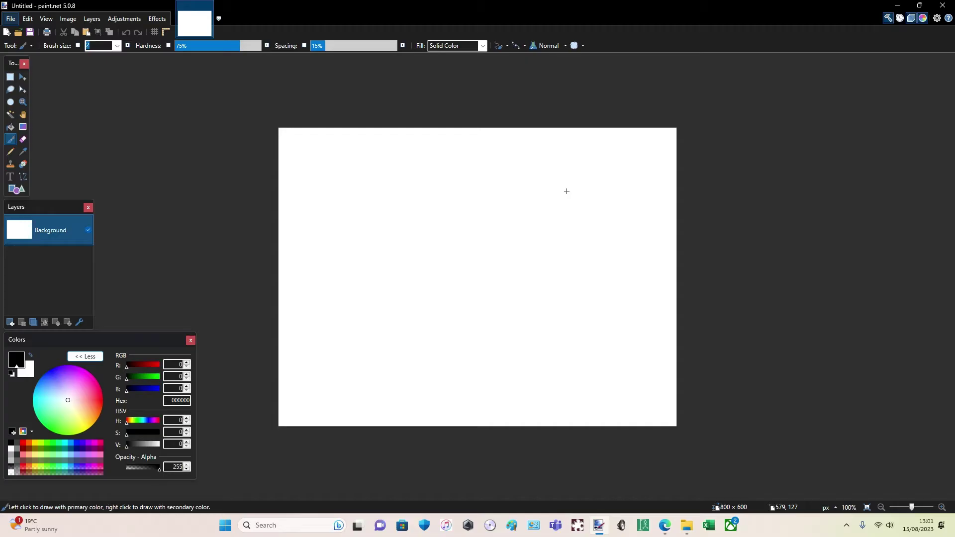
Restore the full-screen paint.net window and minimize it so the desktop shows.
double_click(884, 6)
click(831, 115)
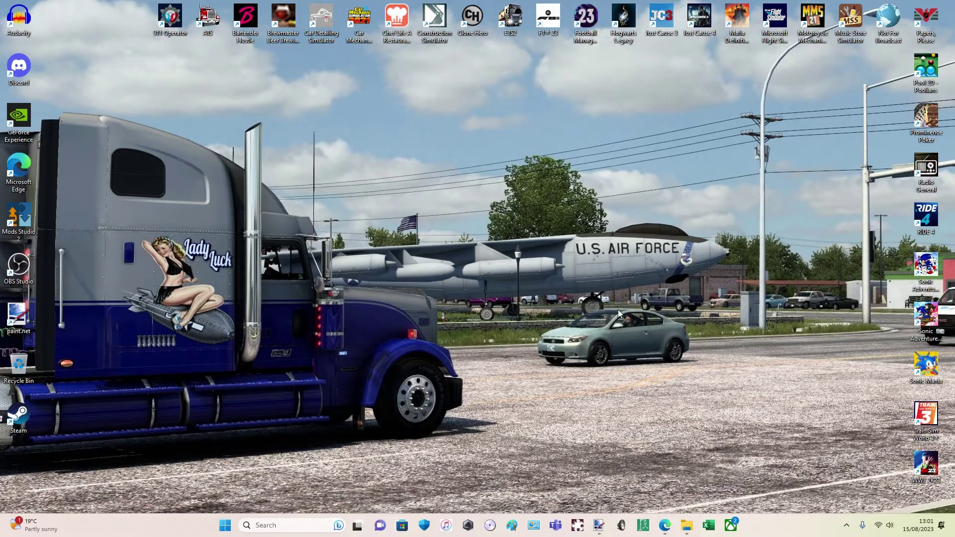
Read through the Complete ETS2 Template Pack post, then bring up the ATS and ETS2 Skin creation folder.
click(666, 526)
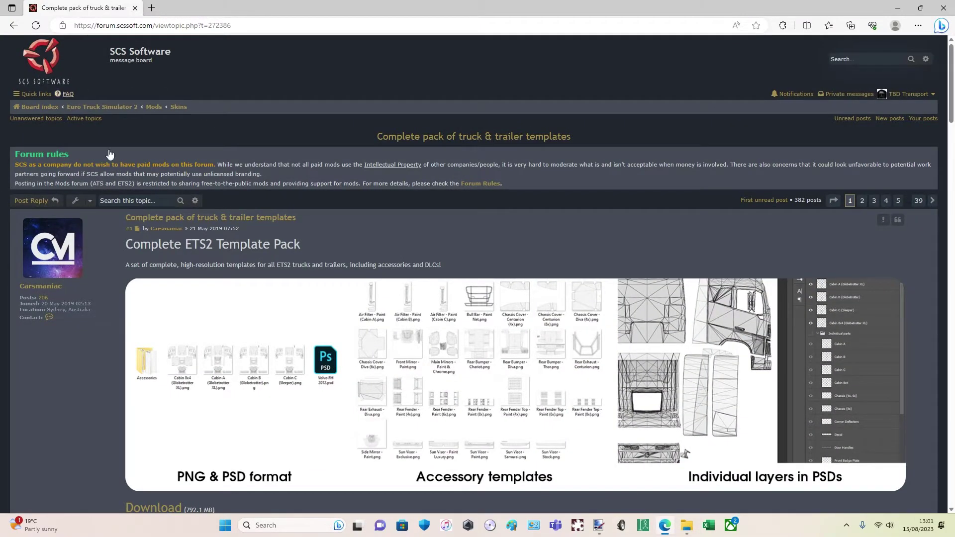
scroll(277, 237, down, 1)
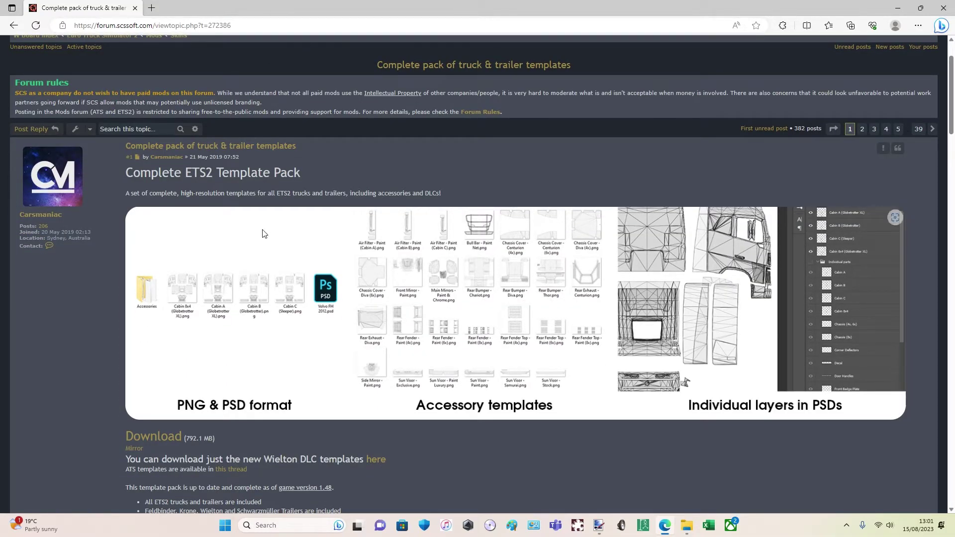
scroll(332, 229, down, 2)
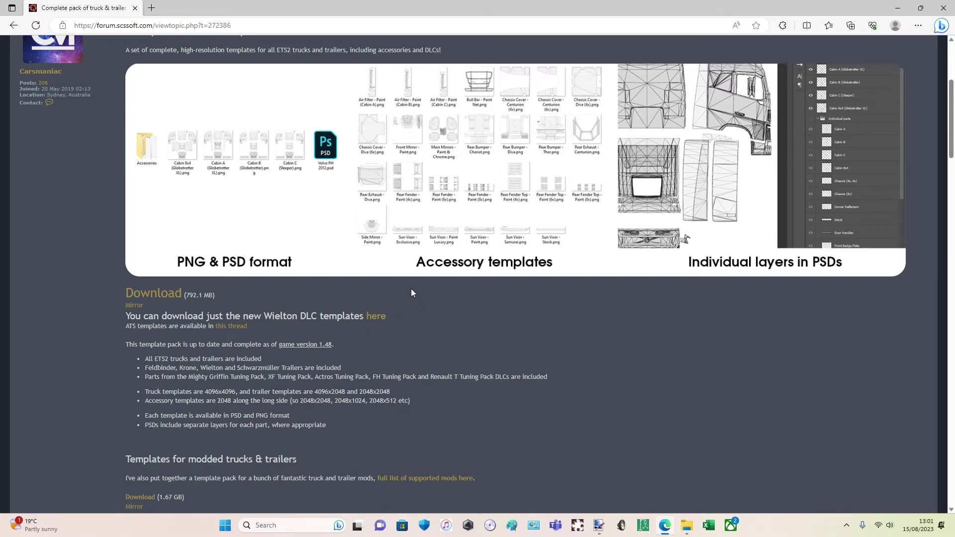
scroll(411, 288, down, 3)
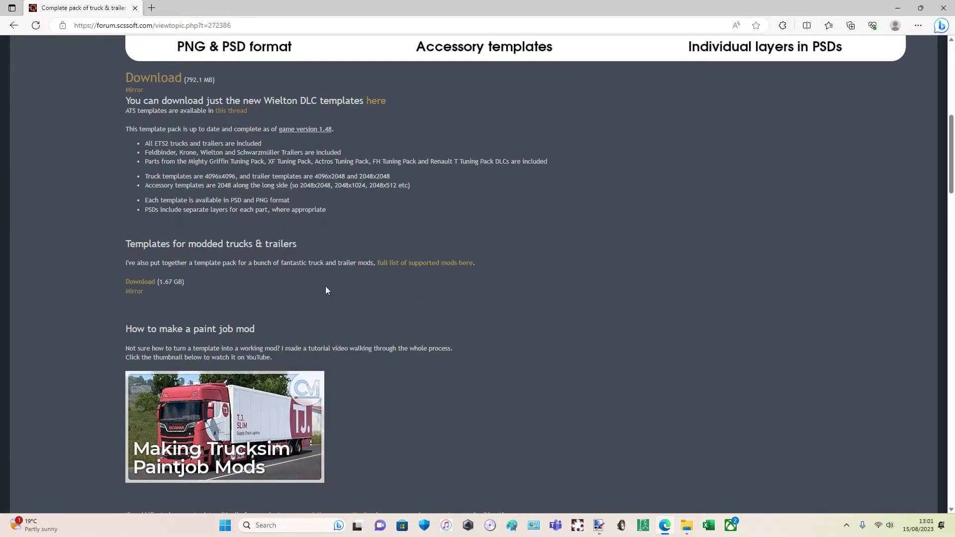
scroll(323, 274, up, 1)
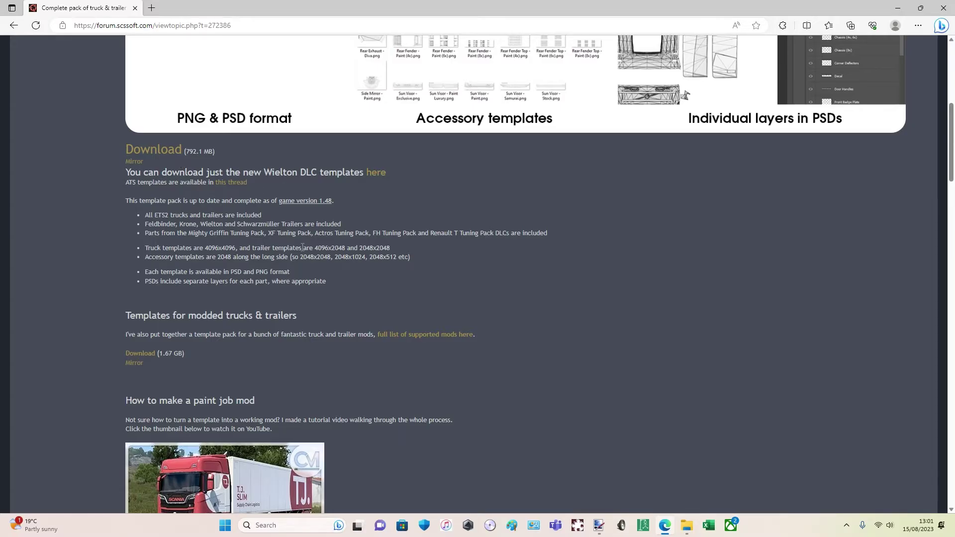
scroll(341, 232, down, 4)
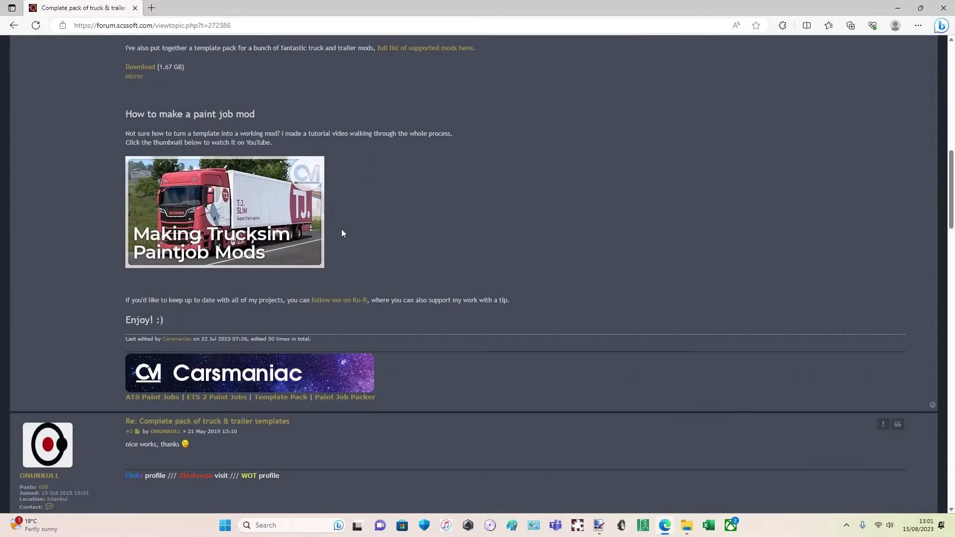
scroll(341, 233, up, 3)
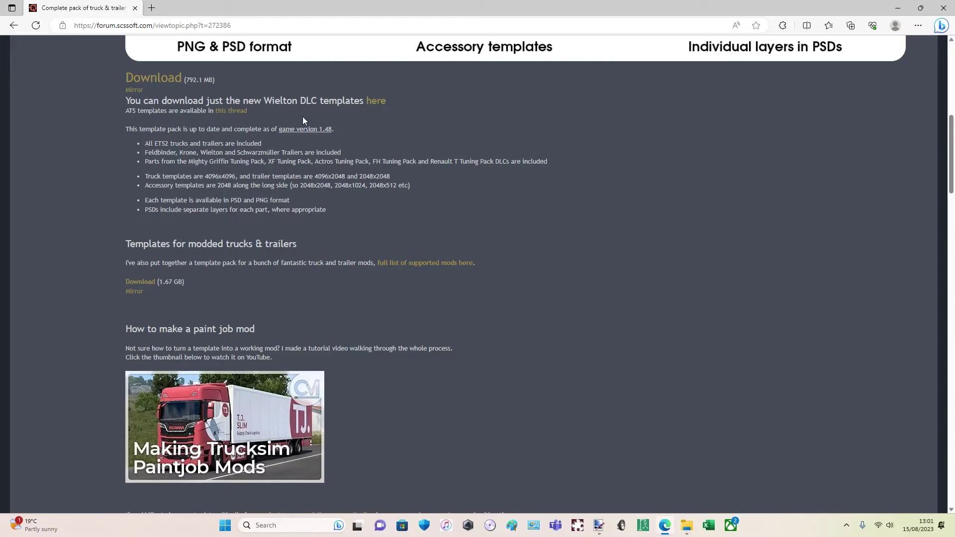
scroll(414, 239, up, 7)
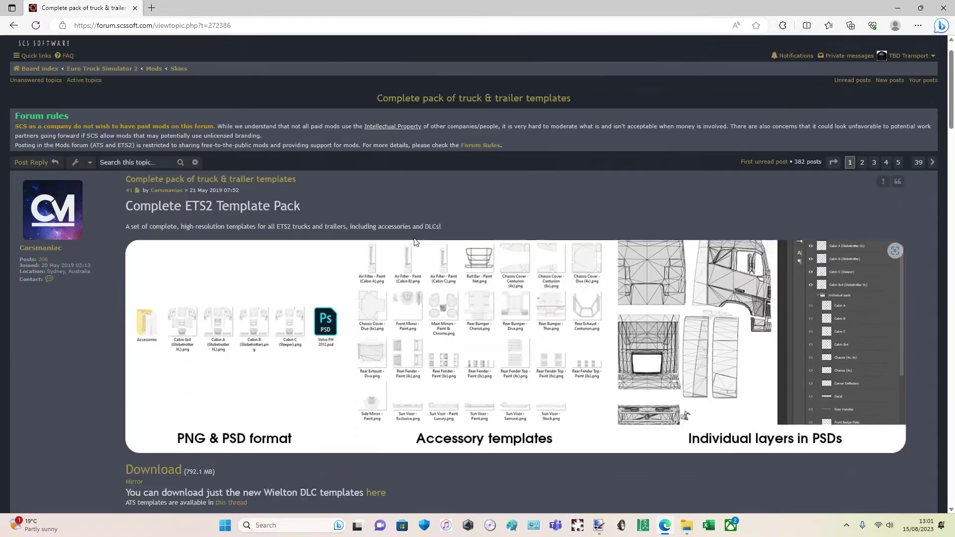
scroll(416, 242, down, 2)
scroll(416, 242, down, 4)
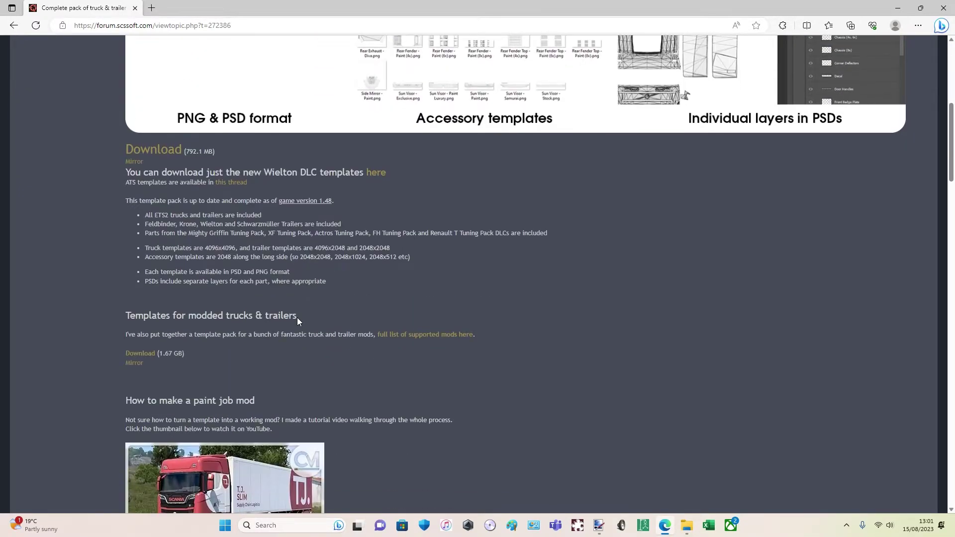
scroll(297, 318, up, 7)
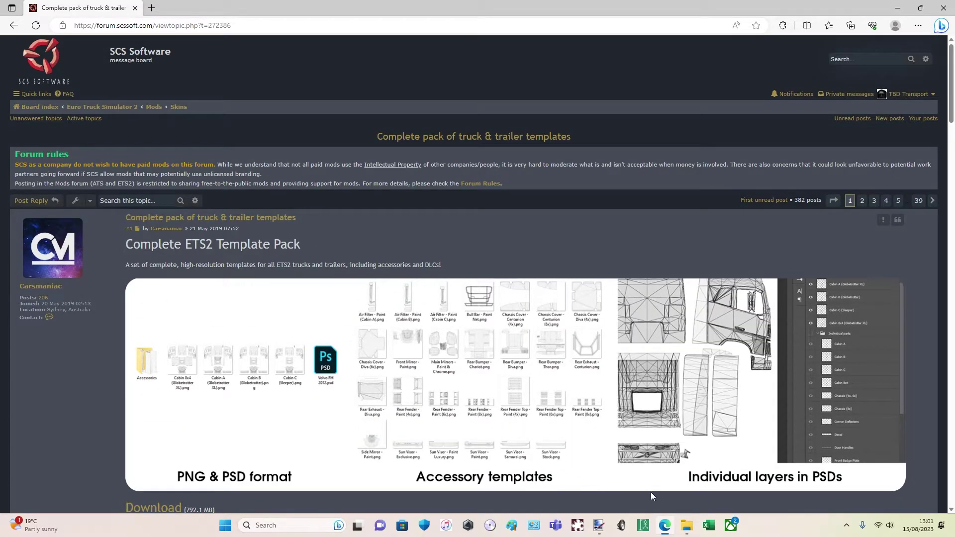
click(687, 526)
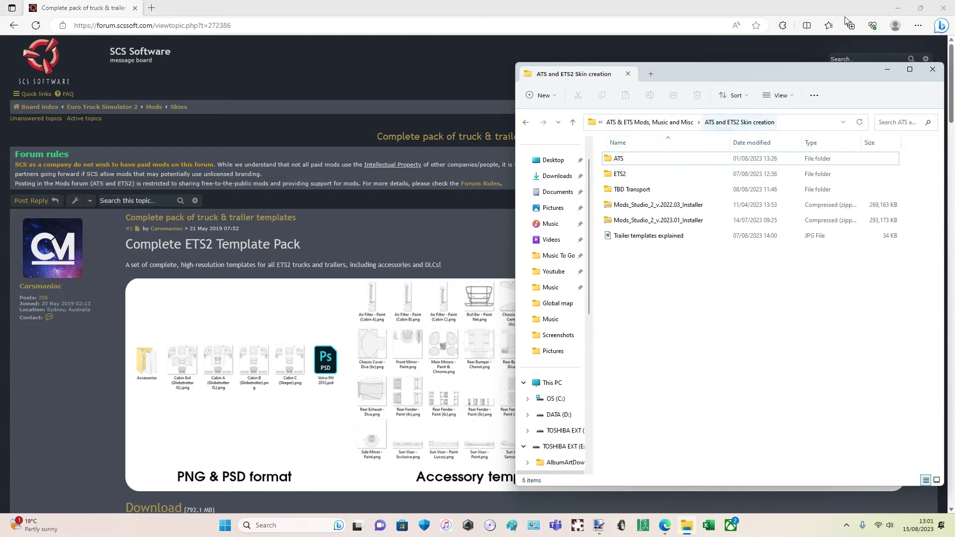
Minimize Edge, bring paint.net forward briefly, then minimize it again.
click(898, 8)
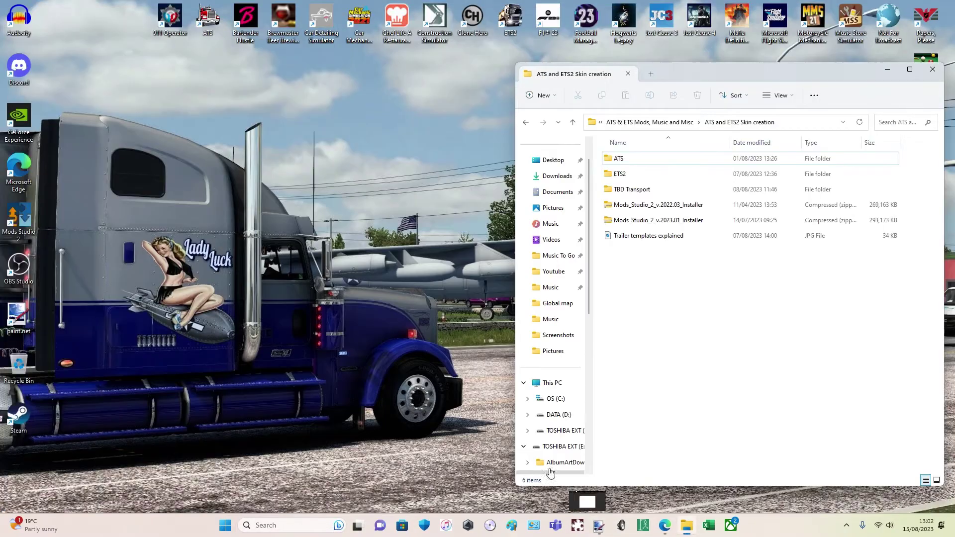
click(599, 525)
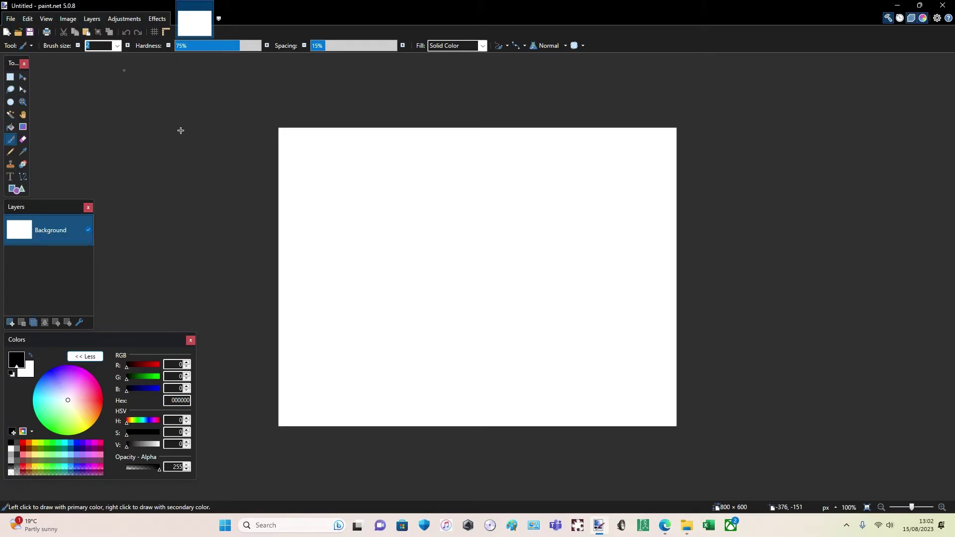
click(490, 326)
click(898, 8)
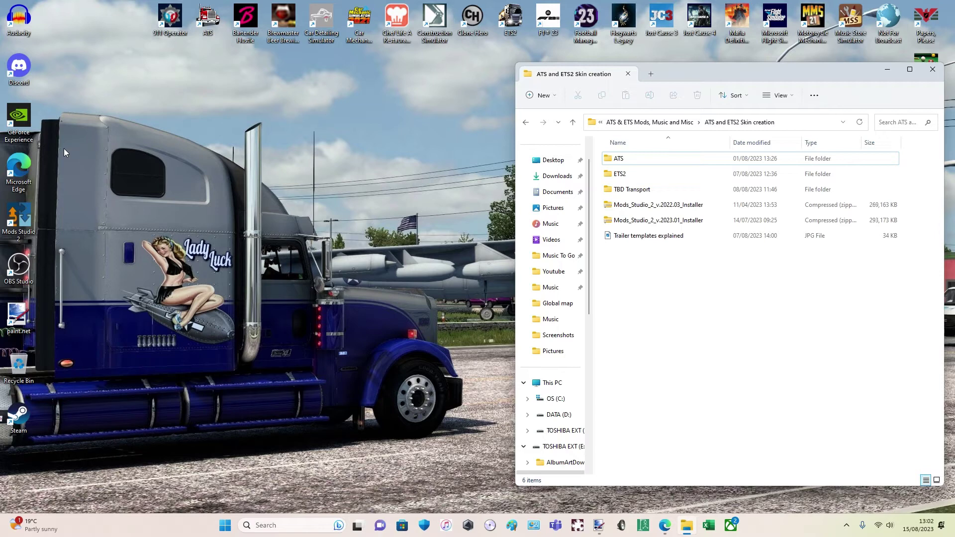
Launch Mods Studio 2 from the desktop, maximize it, then restore and minimize it.
double_click(19, 219)
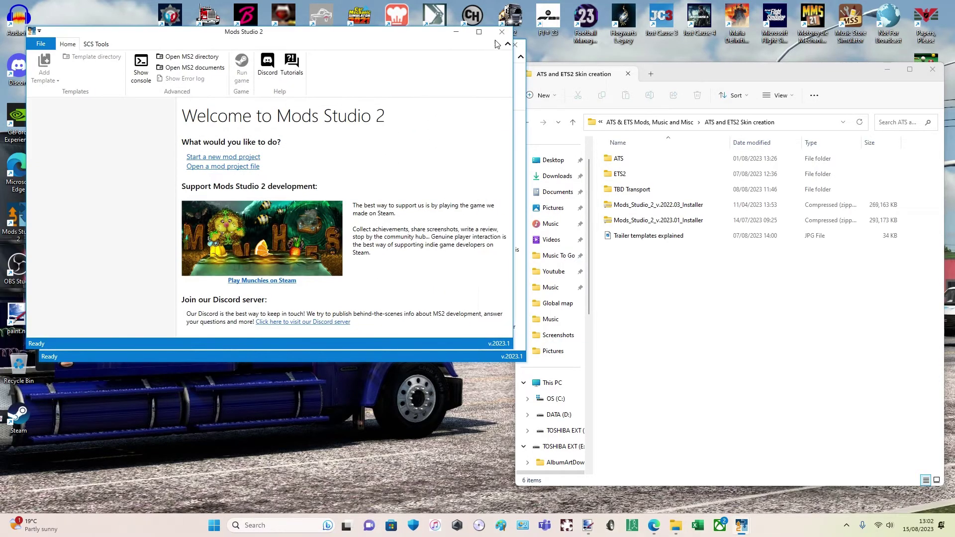
click(488, 49)
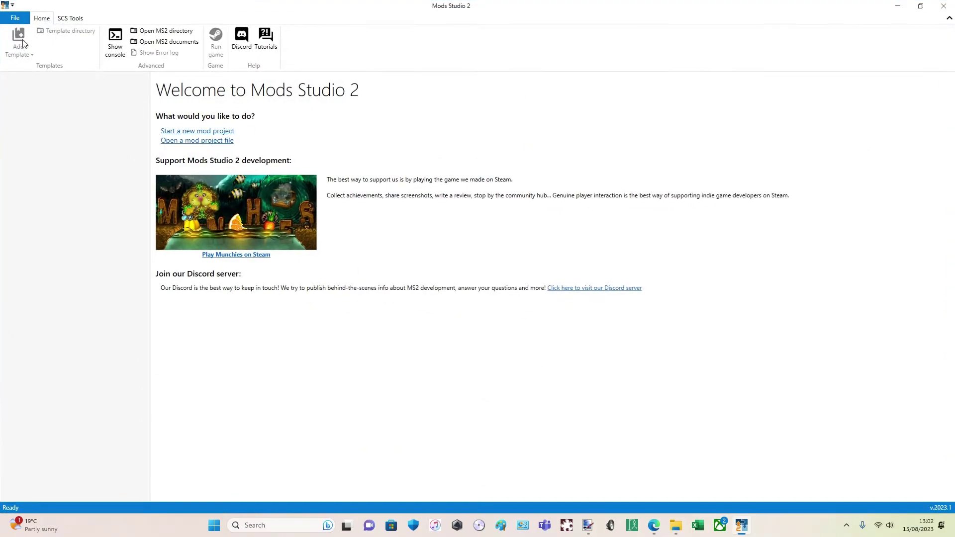
double_click(875, 6)
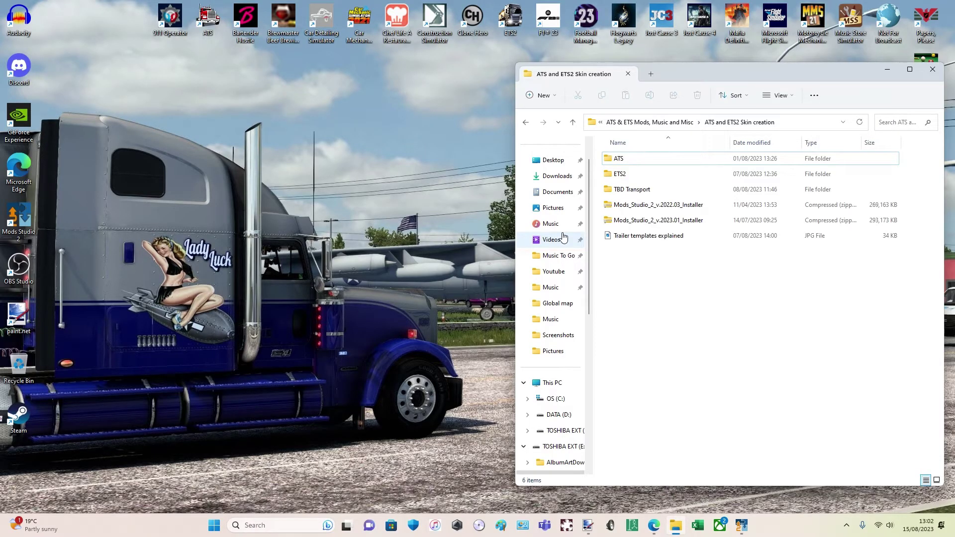
Bring paint.net back and enter 4096 by 4096 pixels in the Canvas Size dialog.
click(587, 526)
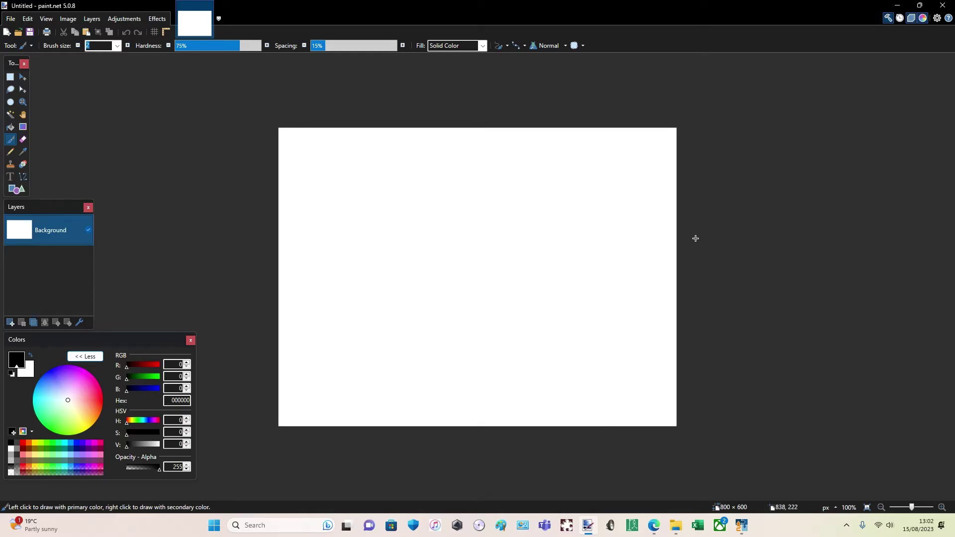
click(93, 22)
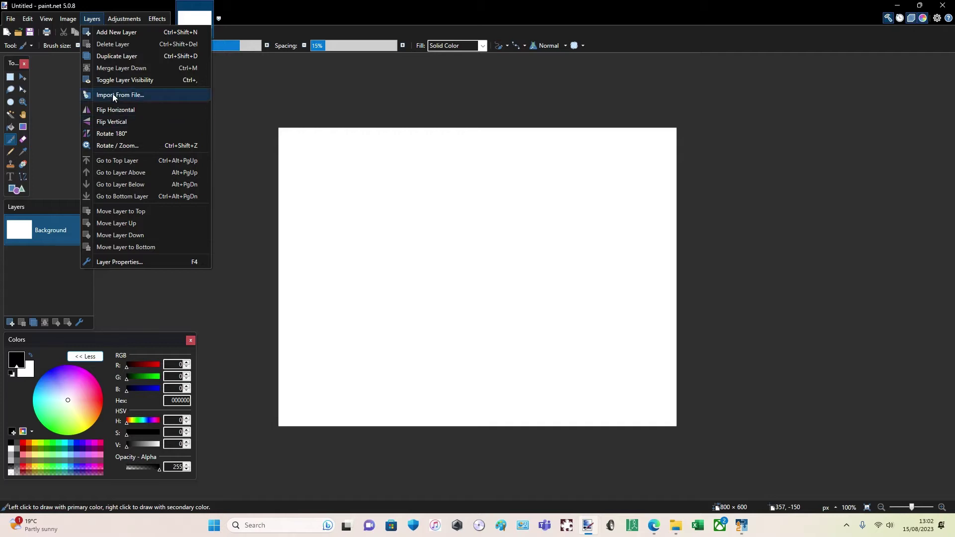
mouse_move(67, 20)
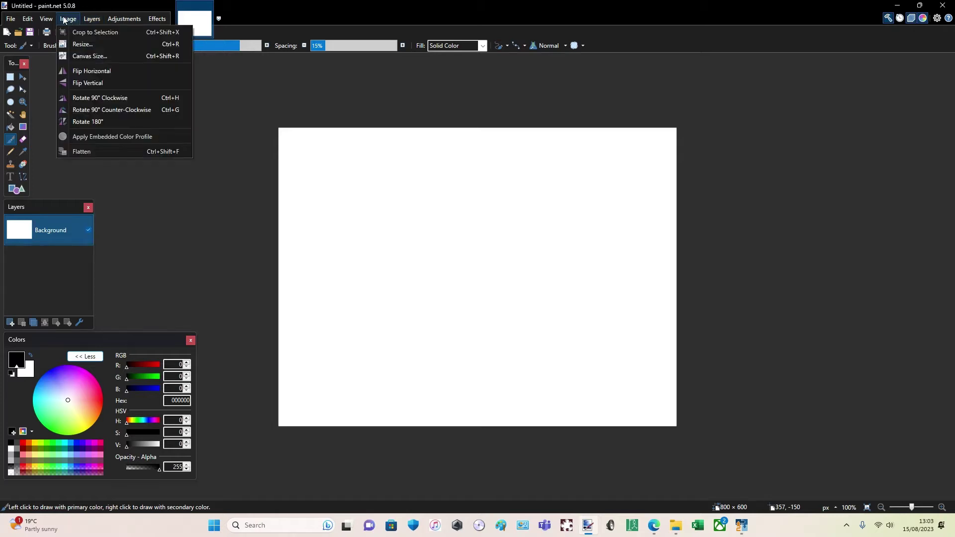
click(78, 57)
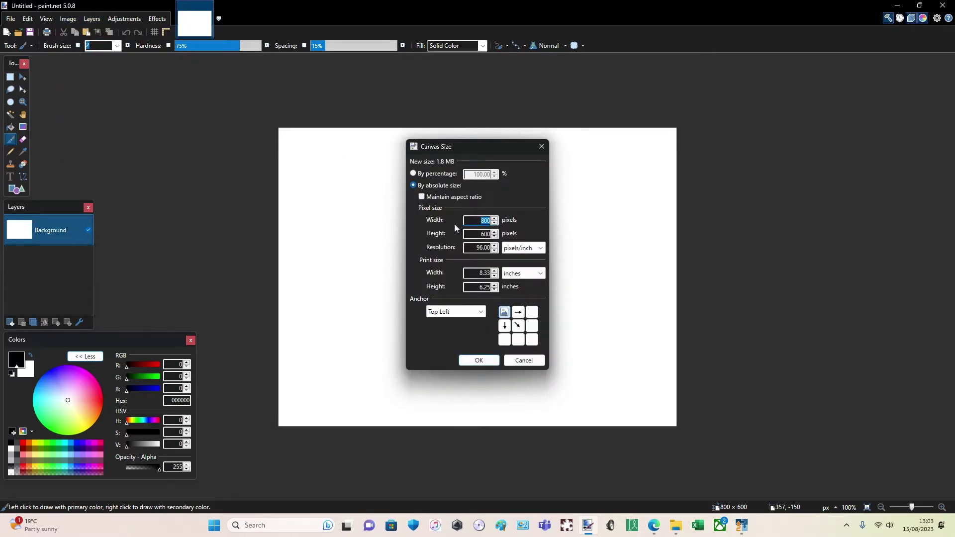
text(4096)
click(482, 238)
text(4096)
key(Delete)
key(Delete)
key(Delete)
Apply the 4096 × 4096 canvas size and add three new empty layers.
click(487, 362)
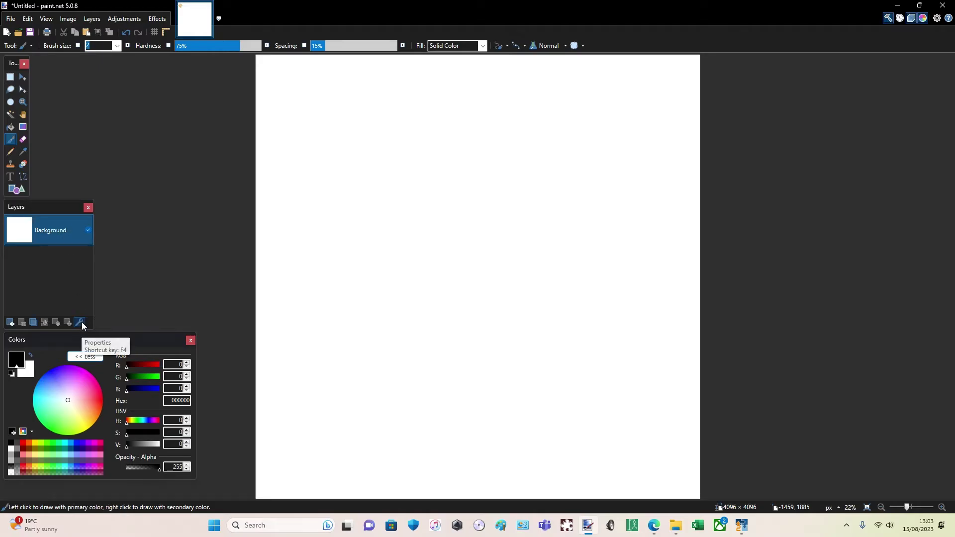
click(10, 323)
click(10, 322)
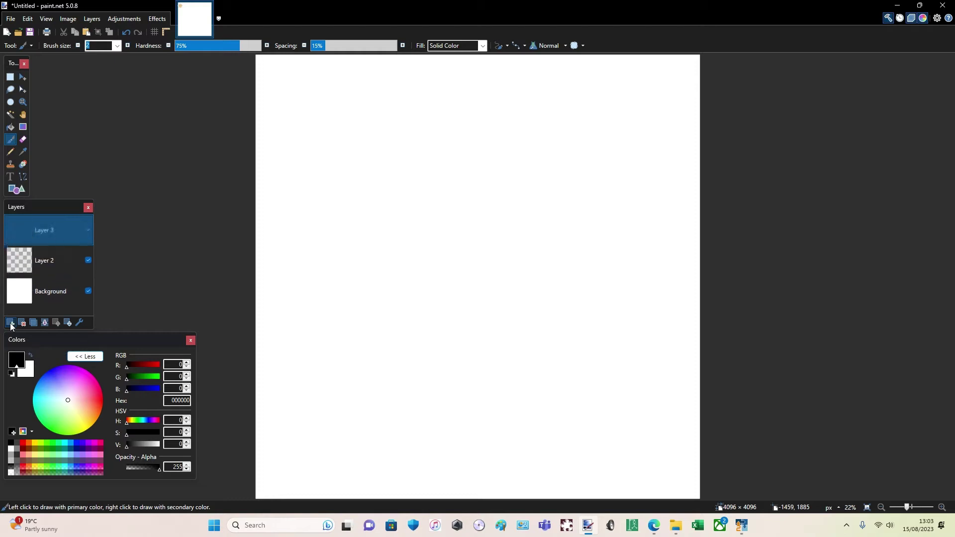
click(10, 322)
Rename Layer 2 to Template, Layer 3 to Colour and Layer 4 to Logo.
click(44, 293)
click(81, 322)
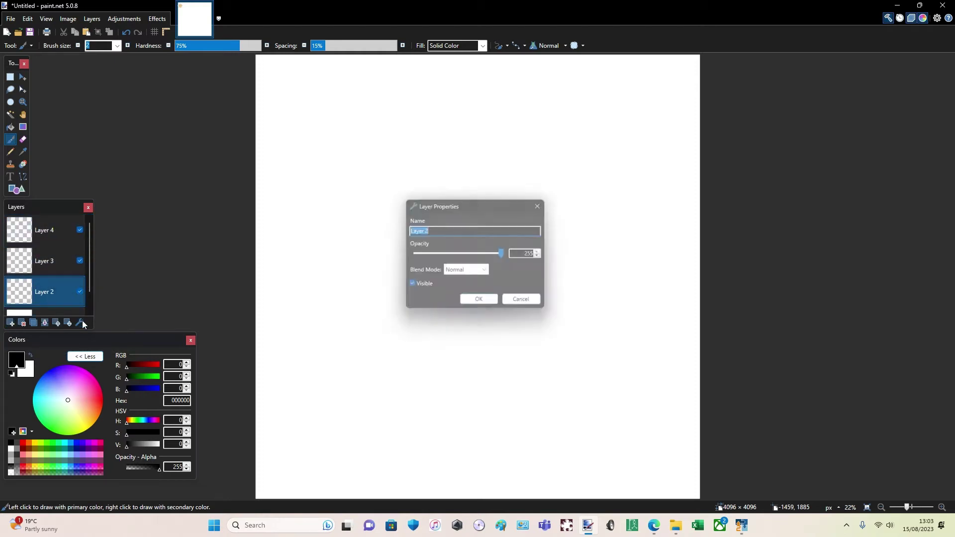
text(Template)
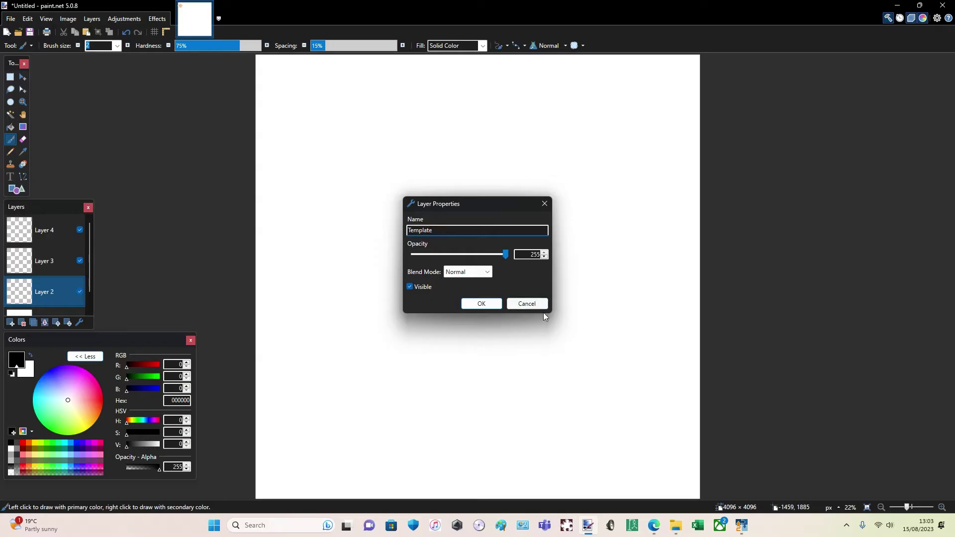
click(481, 304)
click(50, 260)
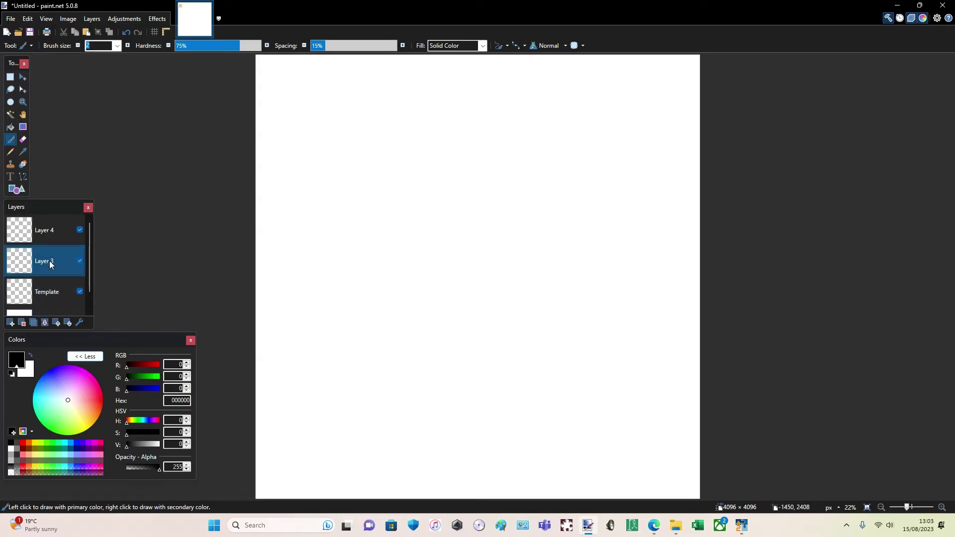
click(78, 322)
text(C)
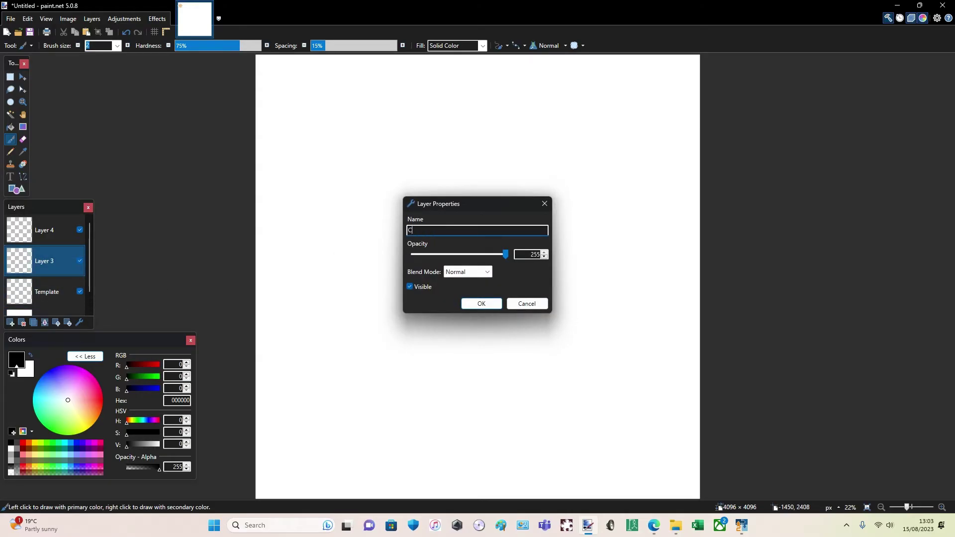
text(olour)
click(482, 303)
click(53, 234)
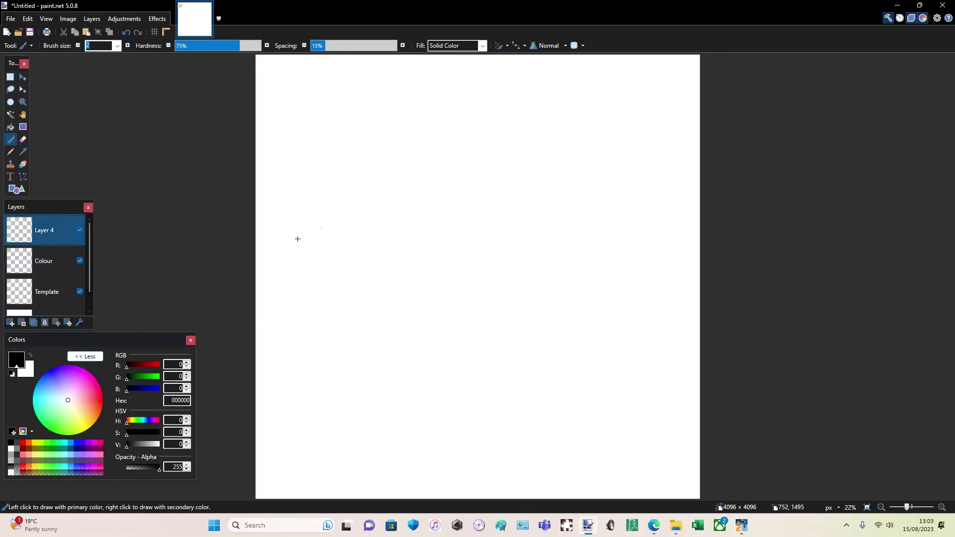
click(78, 323)
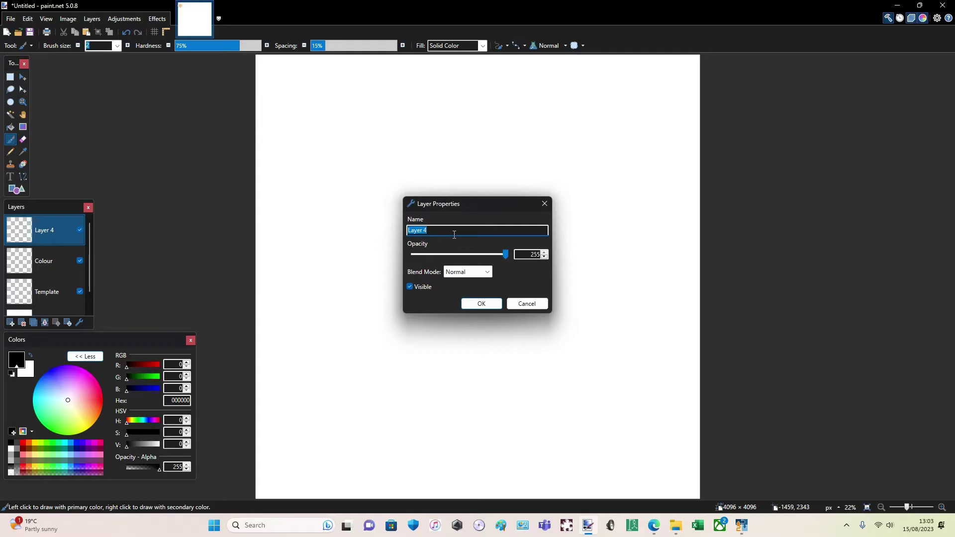
text(Logo)
click(498, 305)
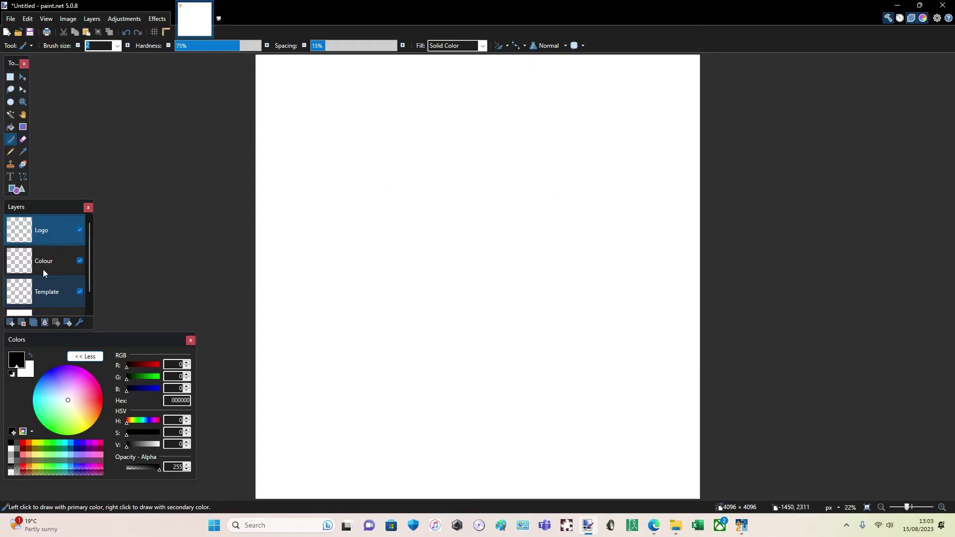
Hide the white Background layer and make Colour the active layer.
scroll(43, 271, down, 1)
click(79, 300)
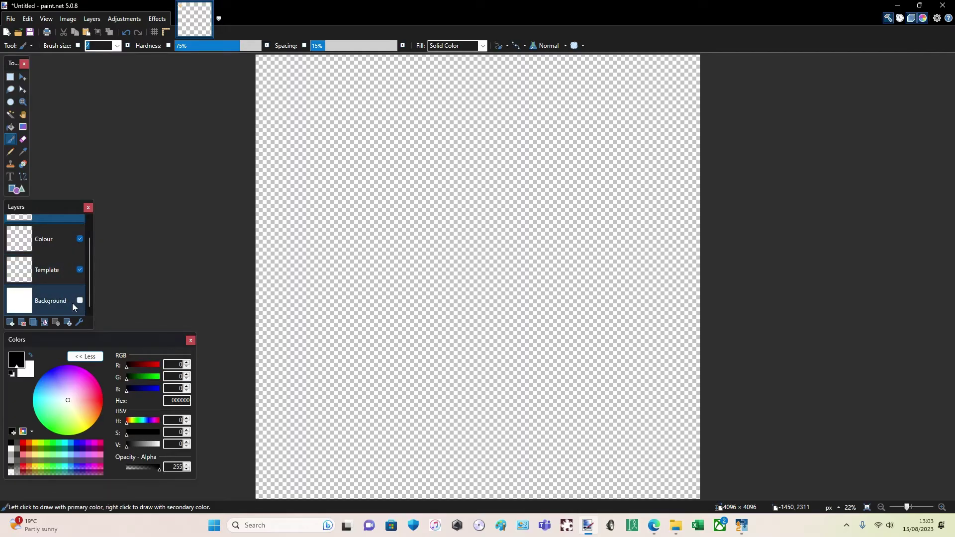
click(48, 243)
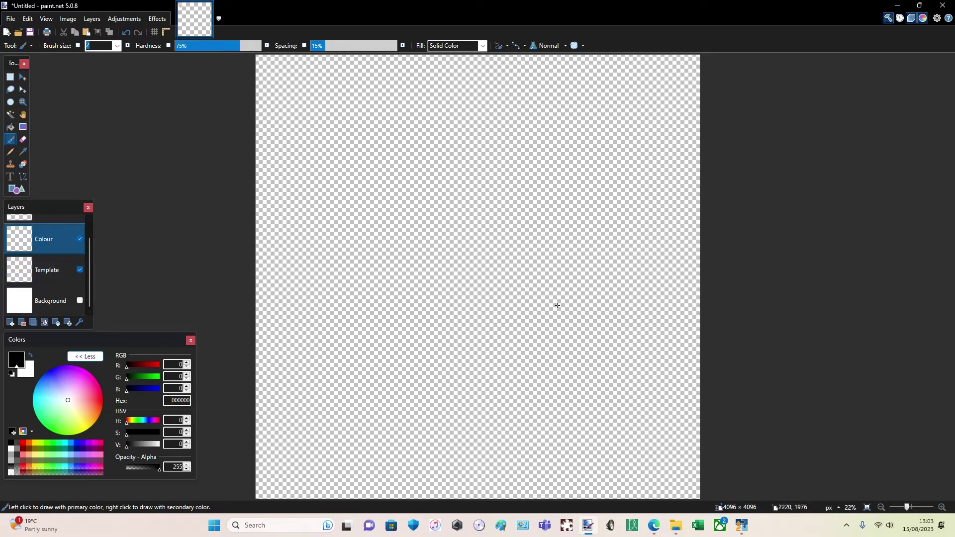
Open Cabin A (GX) from ETS2 > Truck Templates > 1.47-MAN-TGX-templates and copy the image.
click(676, 525)
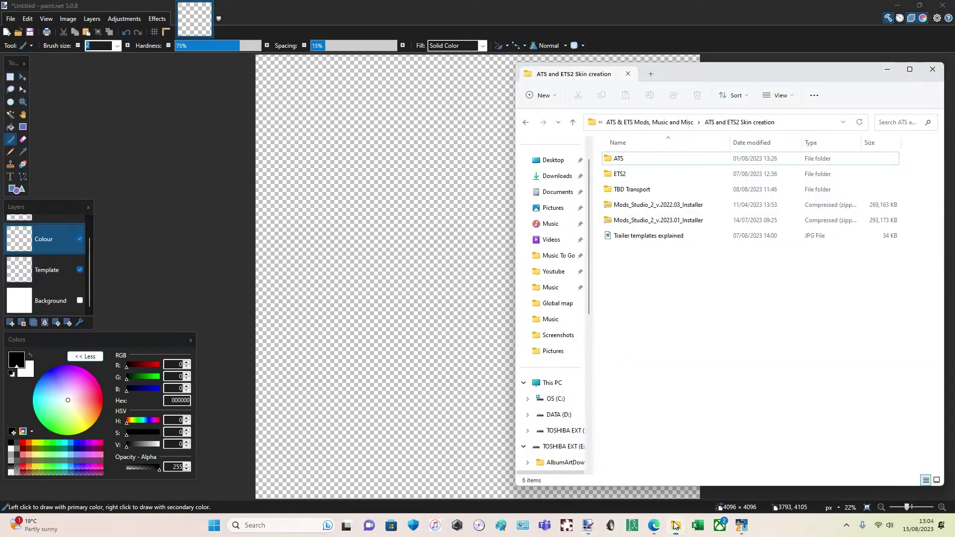
click(621, 175)
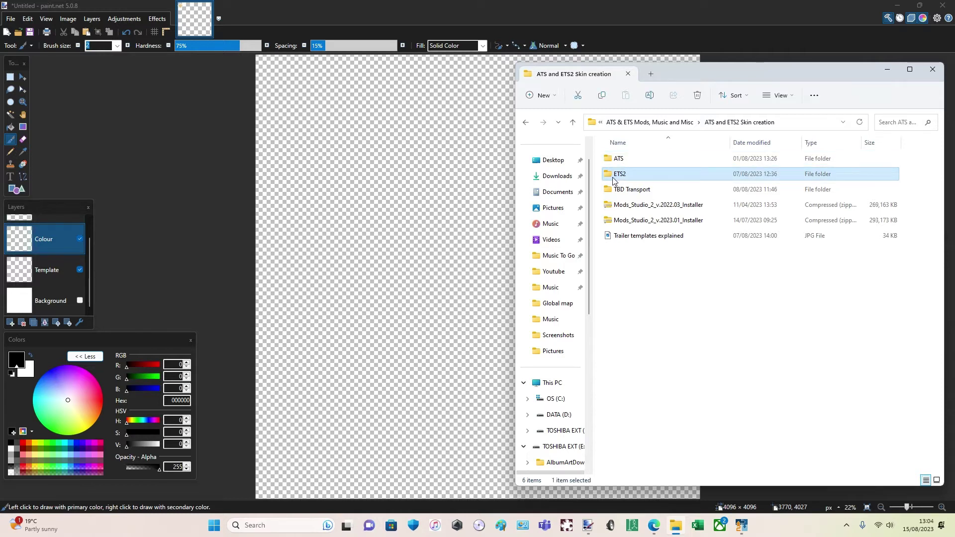
double_click(617, 175)
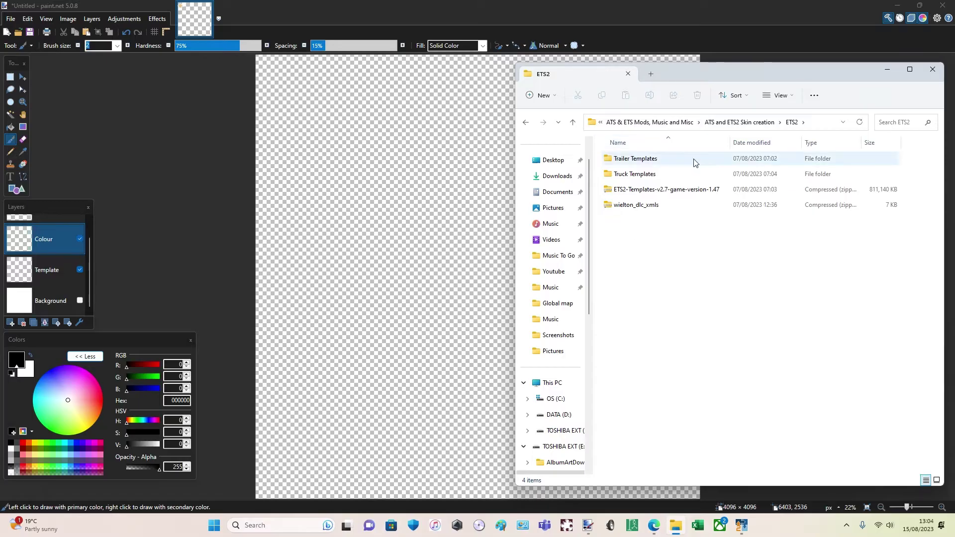
double_click(627, 174)
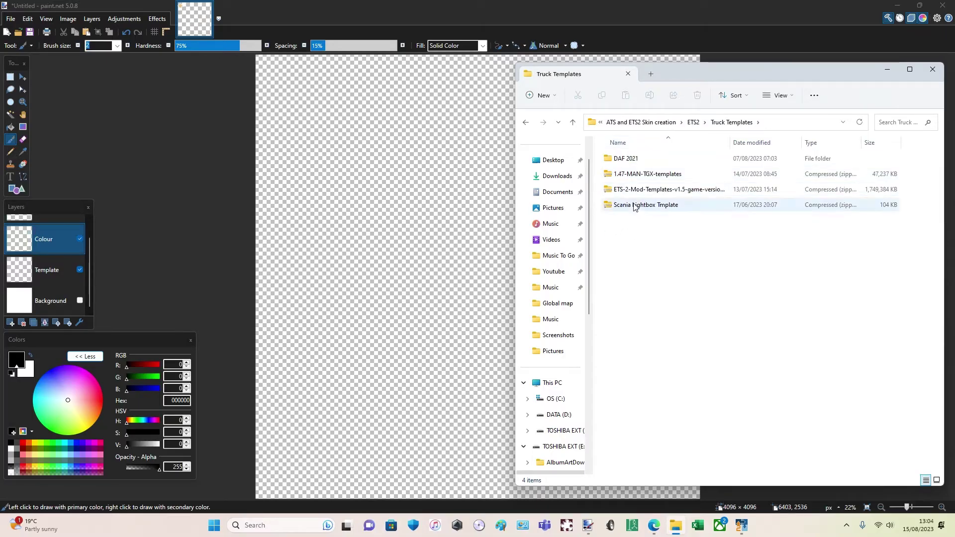
double_click(644, 175)
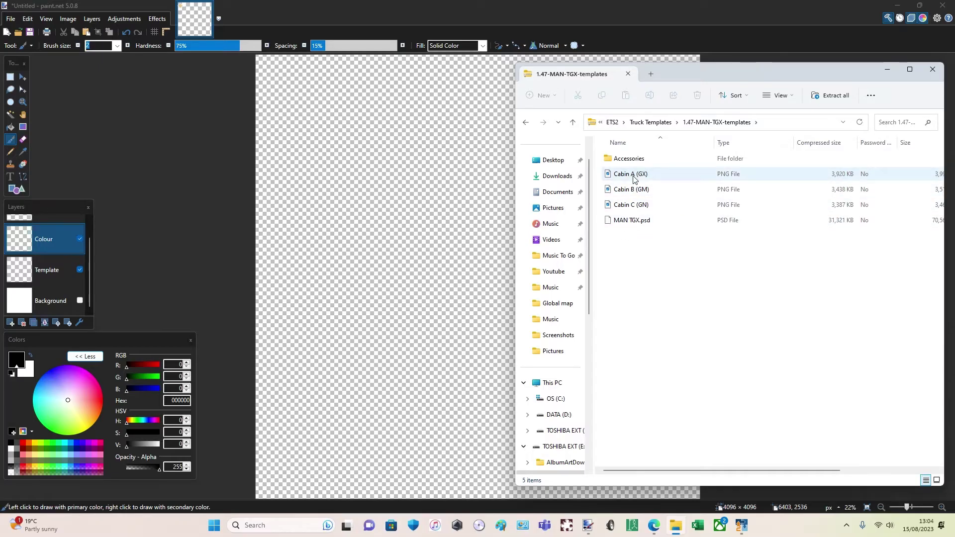
double_click(632, 174)
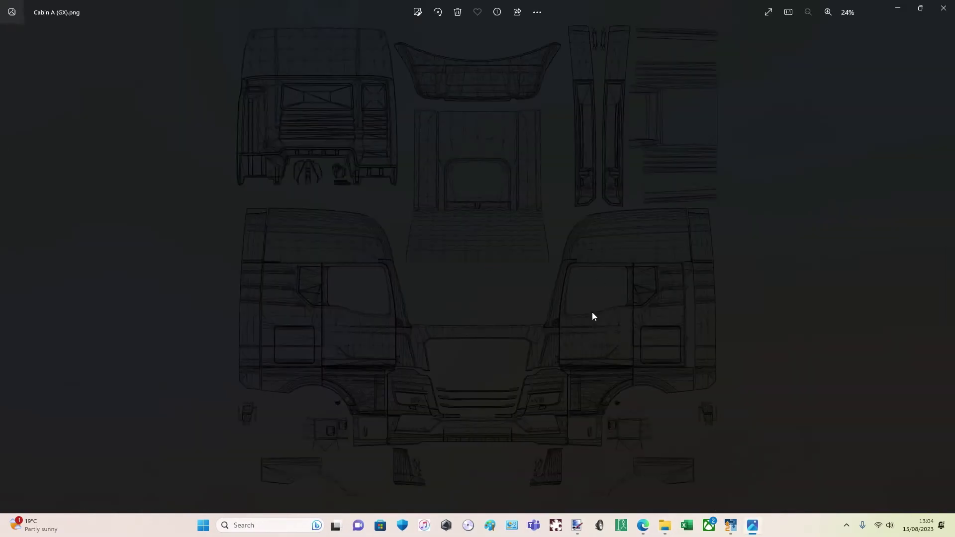
right_click(617, 229)
click(659, 52)
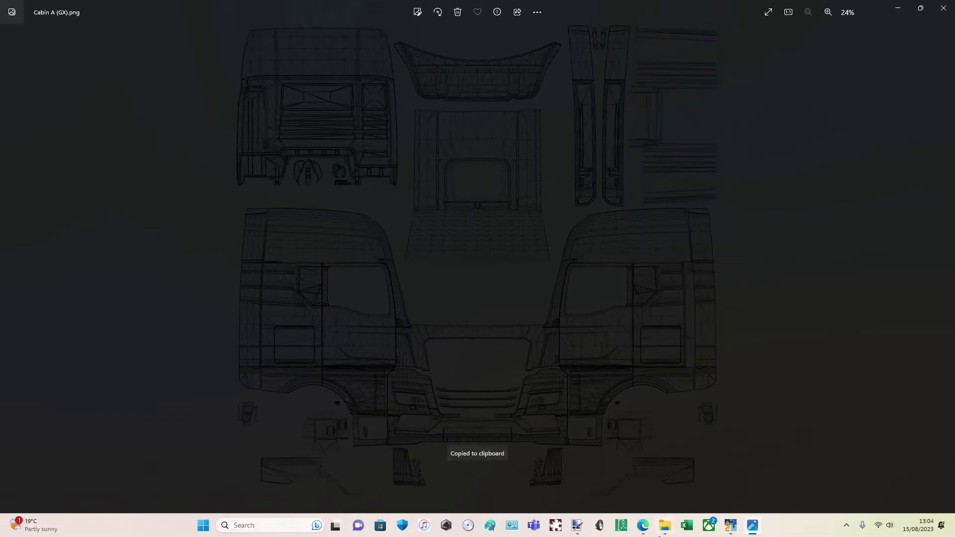
click(578, 526)
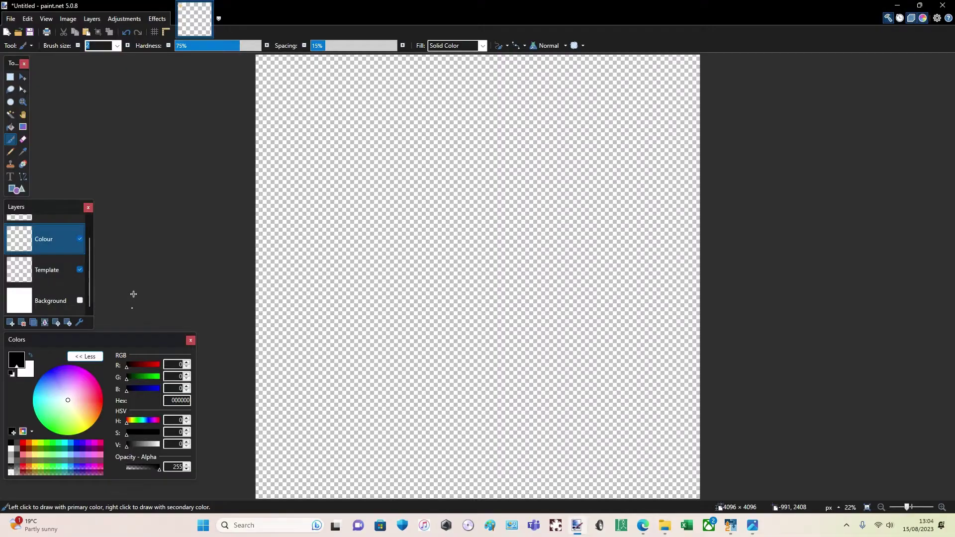
Paste the cabin template onto the Template layer, keeping Colour above Template in the layer order.
click(54, 276)
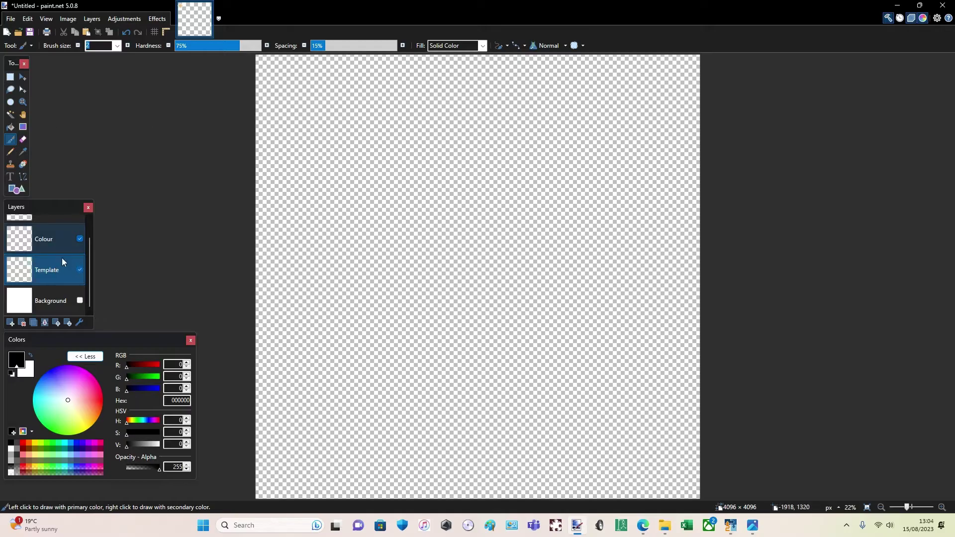
click(87, 33)
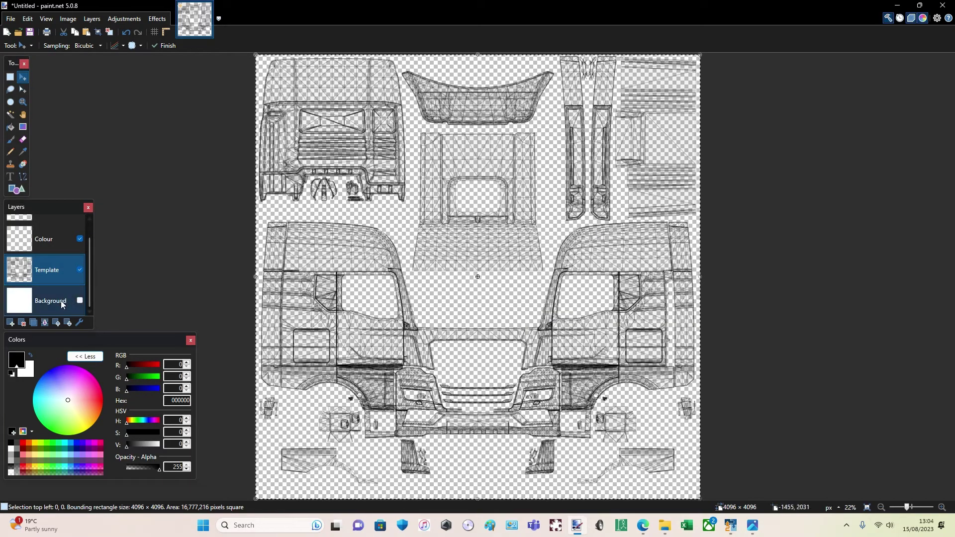
click(56, 240)
drag(58, 281, 63, 237)
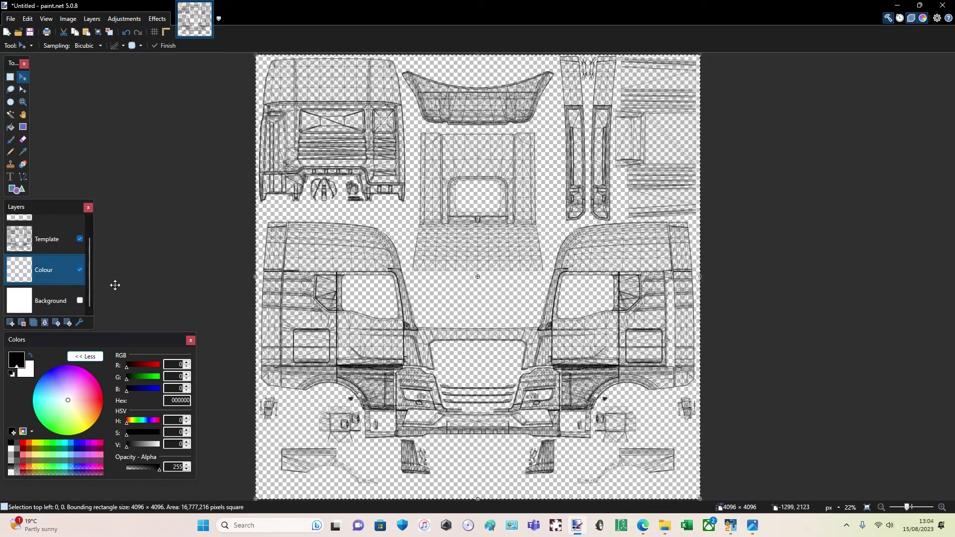
drag(65, 282, 49, 237)
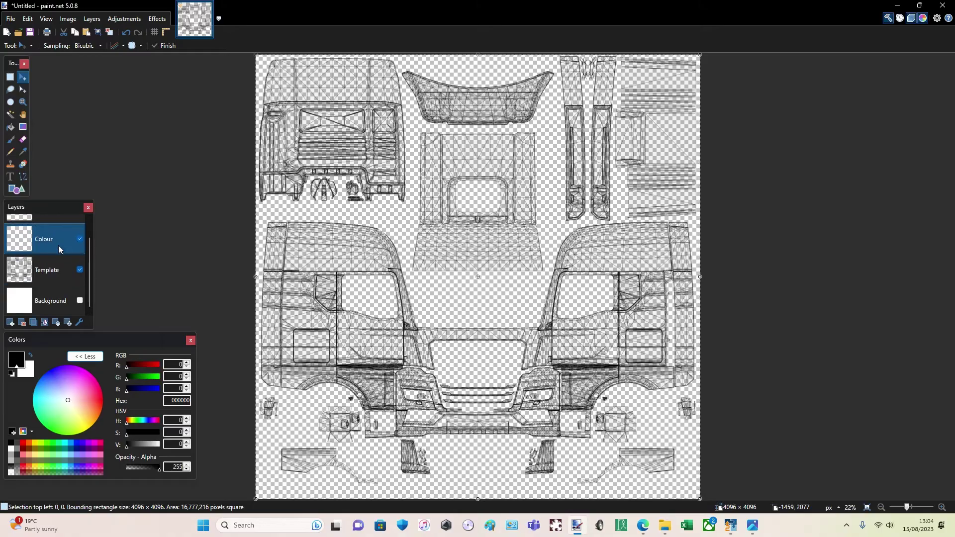
Fill the Colour layer with white using the Paint Bucket and move Template above it.
click(26, 375)
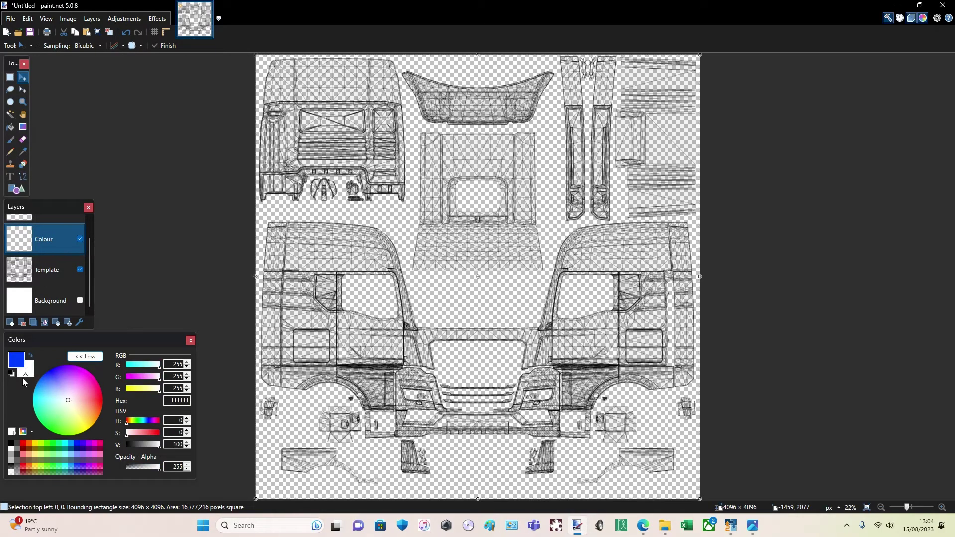
click(25, 369)
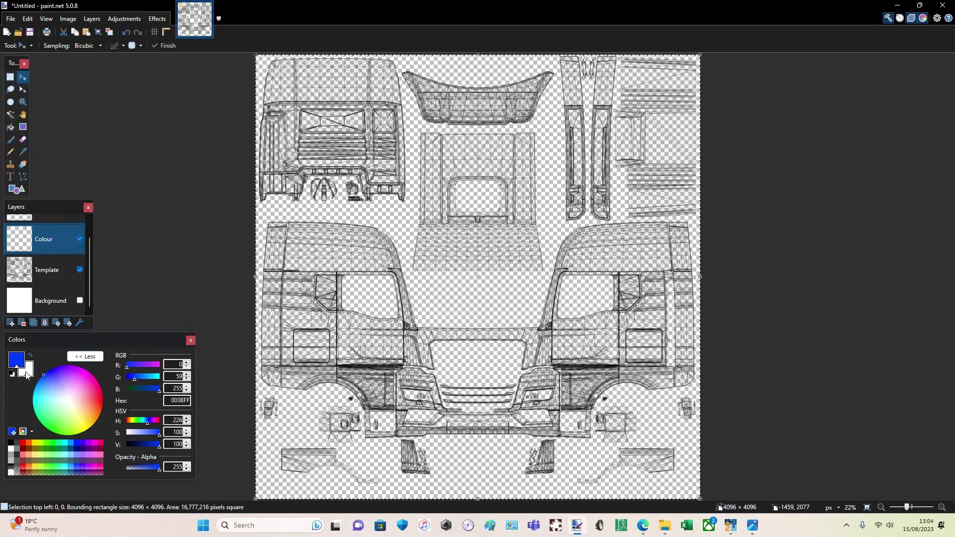
click(27, 374)
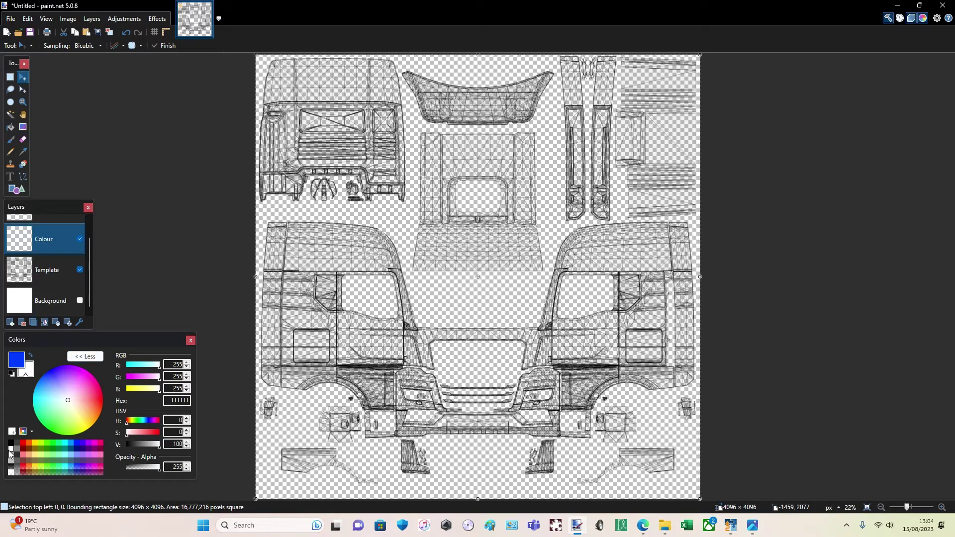
click(18, 362)
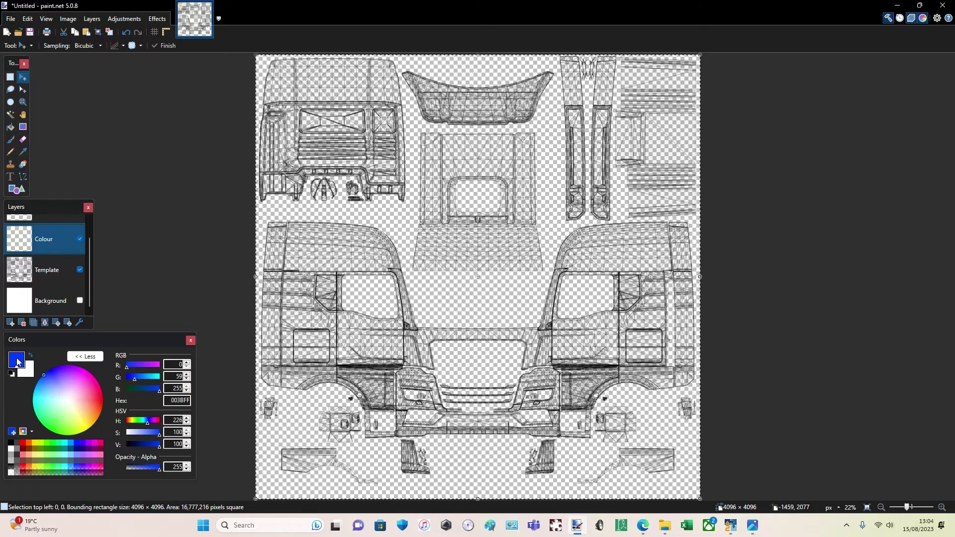
click(11, 448)
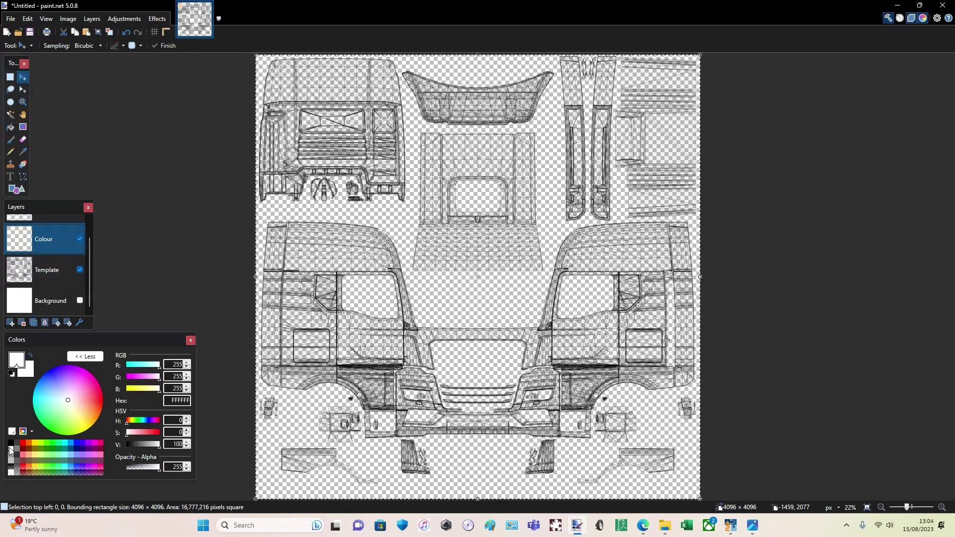
click(10, 127)
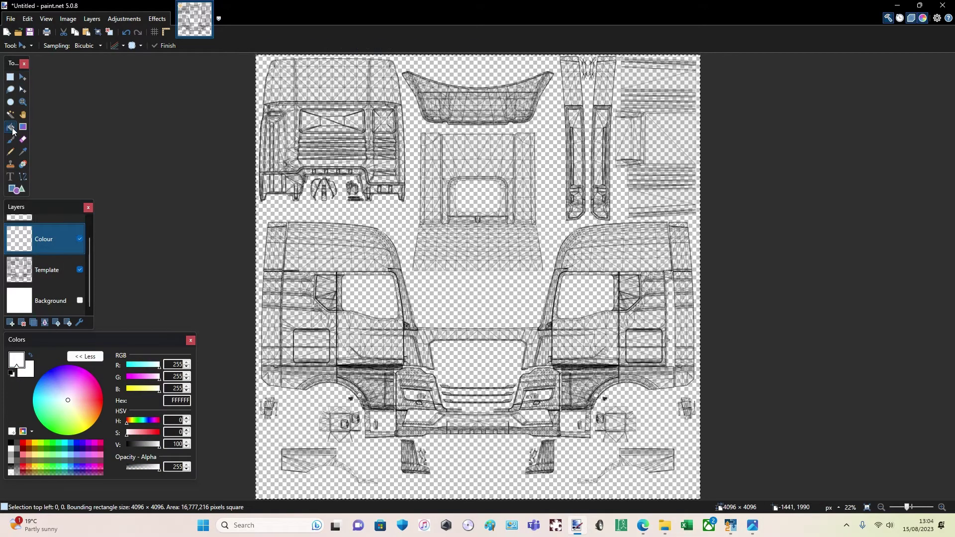
click(428, 283)
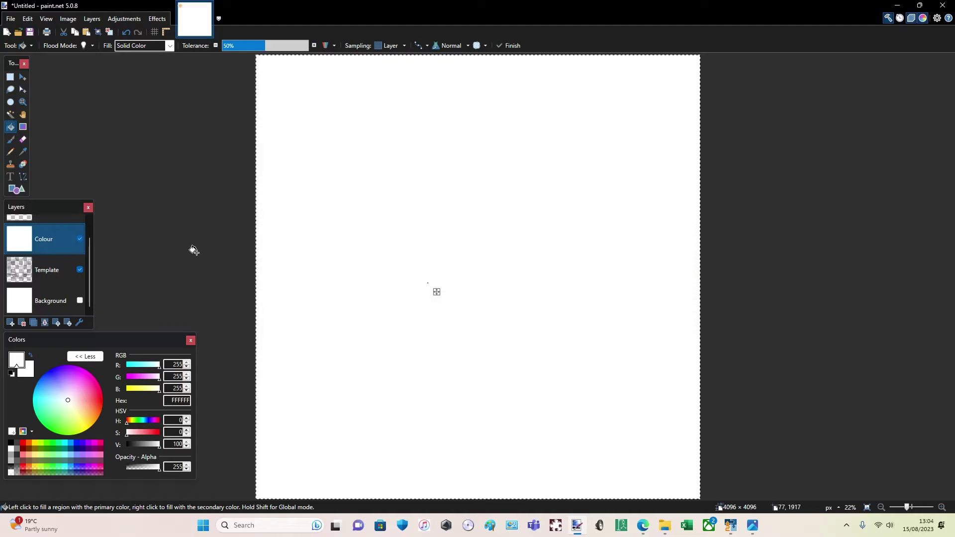
drag(42, 286, 62, 243)
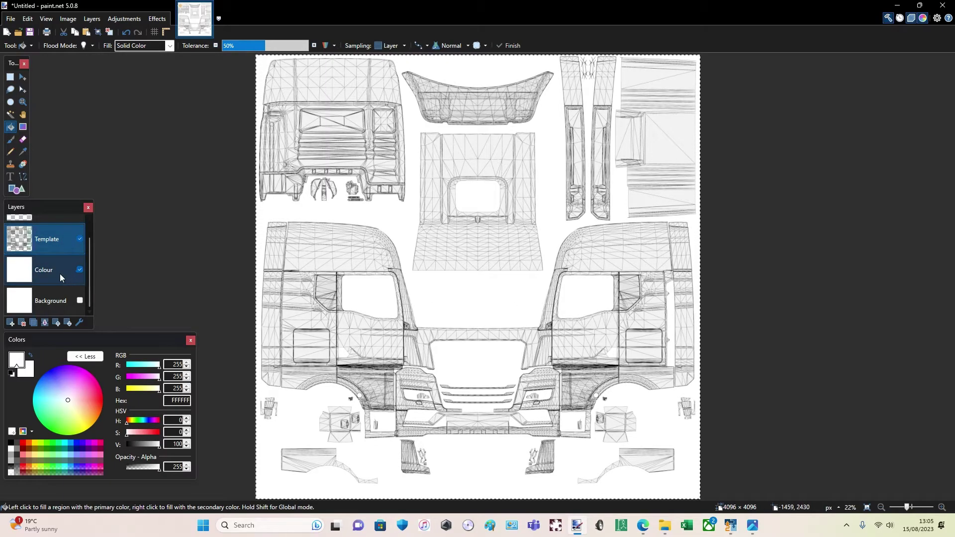
scroll(60, 274, up, 1)
Select the Logo layer and switch to the Text tool.
click(58, 220)
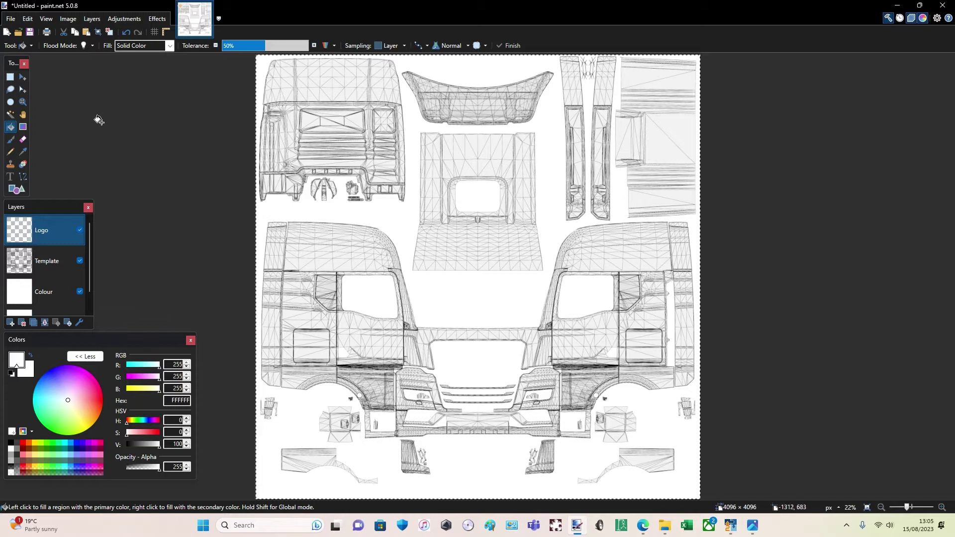
click(10, 178)
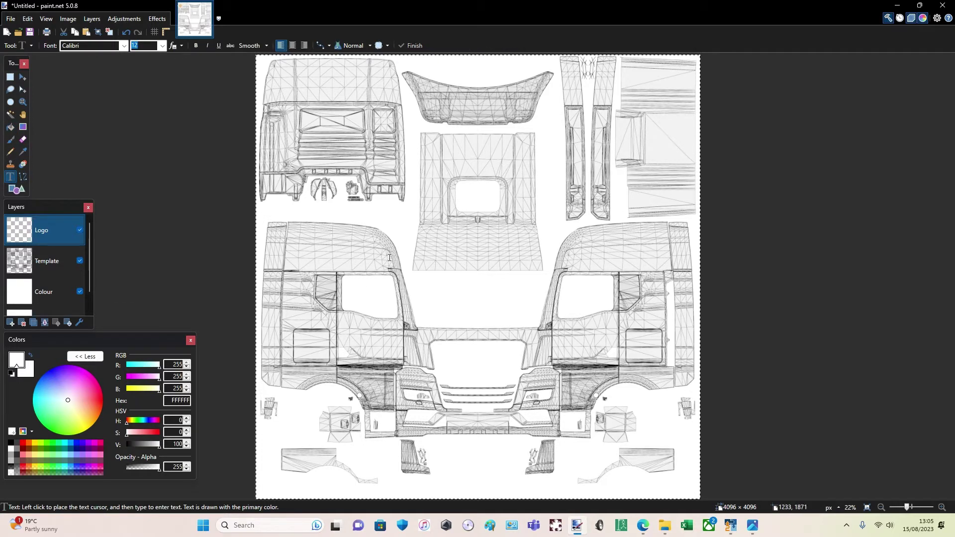